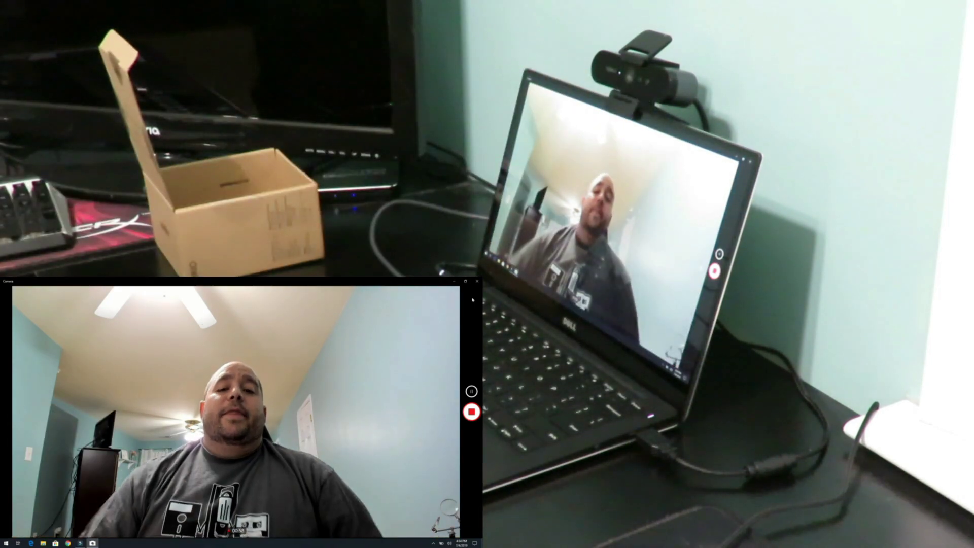
Step: Stop the running video recording and switch the Camera app to photo mode
click(471, 412)
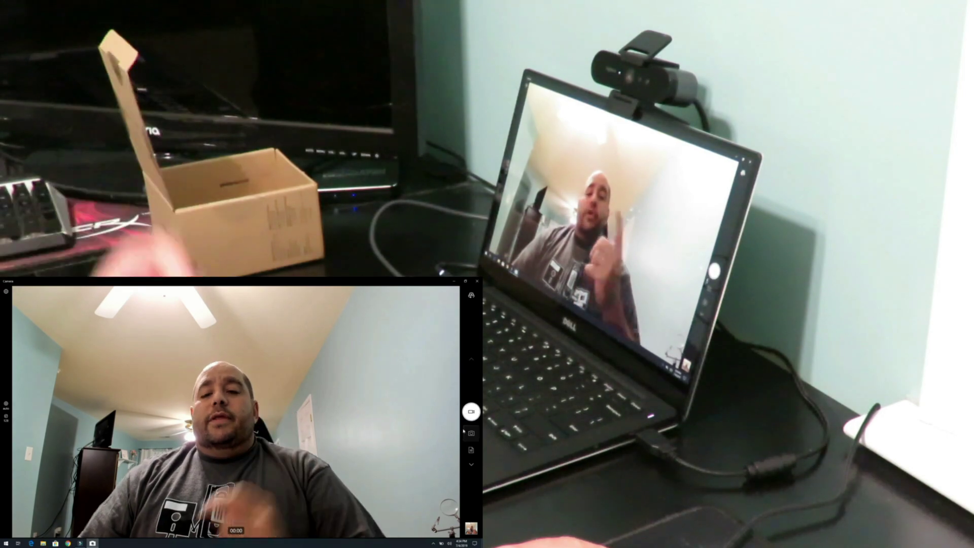
click(471, 433)
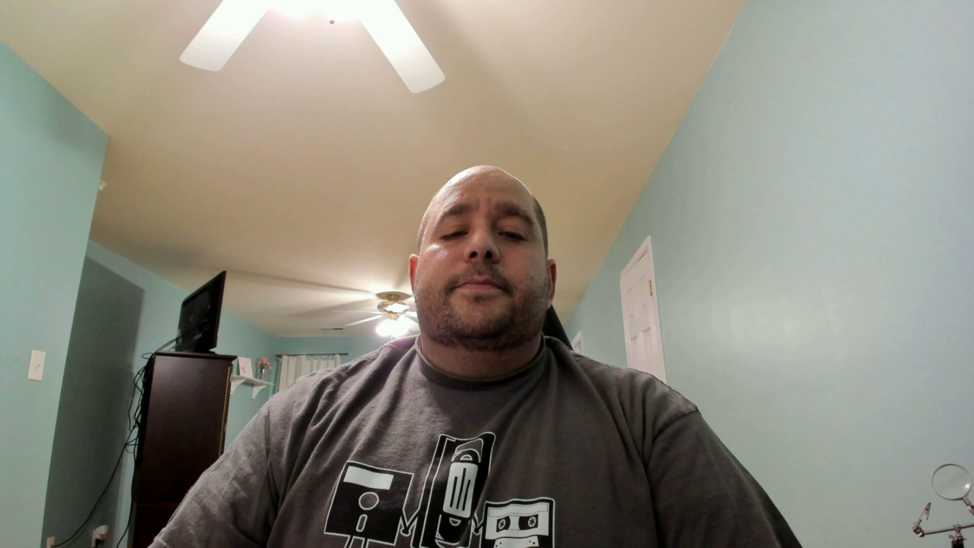
Step: Switch to the laptop's other camera and close the Camera app
click(957, 47)
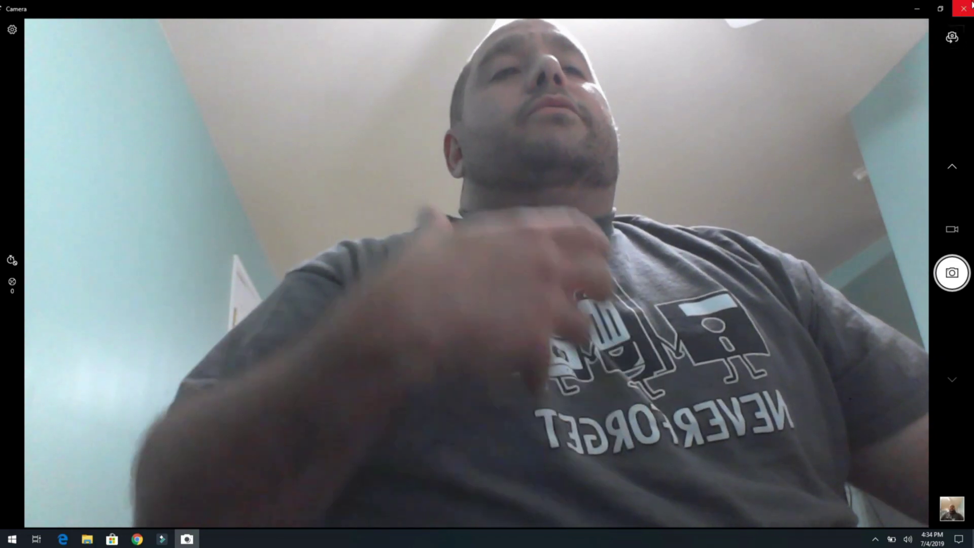
click(972, 4)
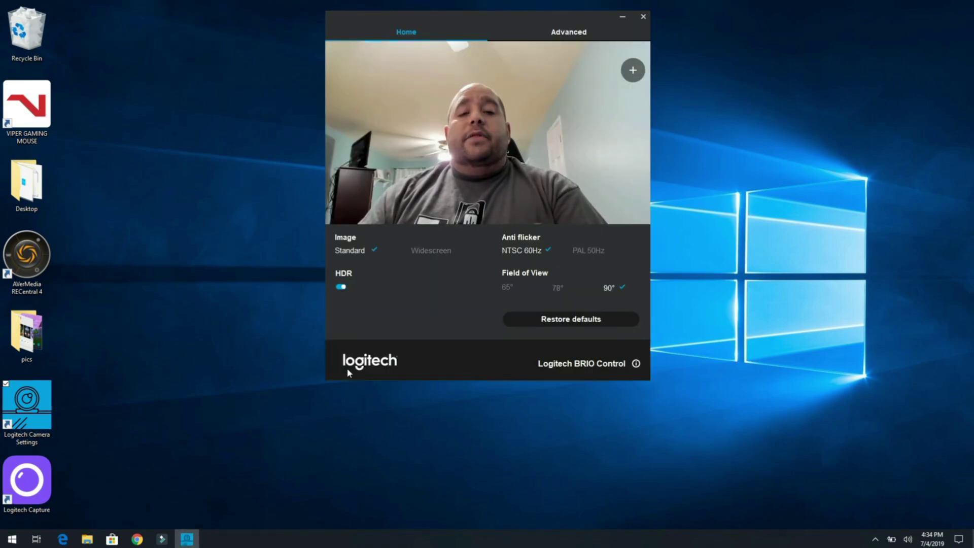
Step: Move the Logitech camera settings window down, away from the upper edge of the desktop
click(453, 26)
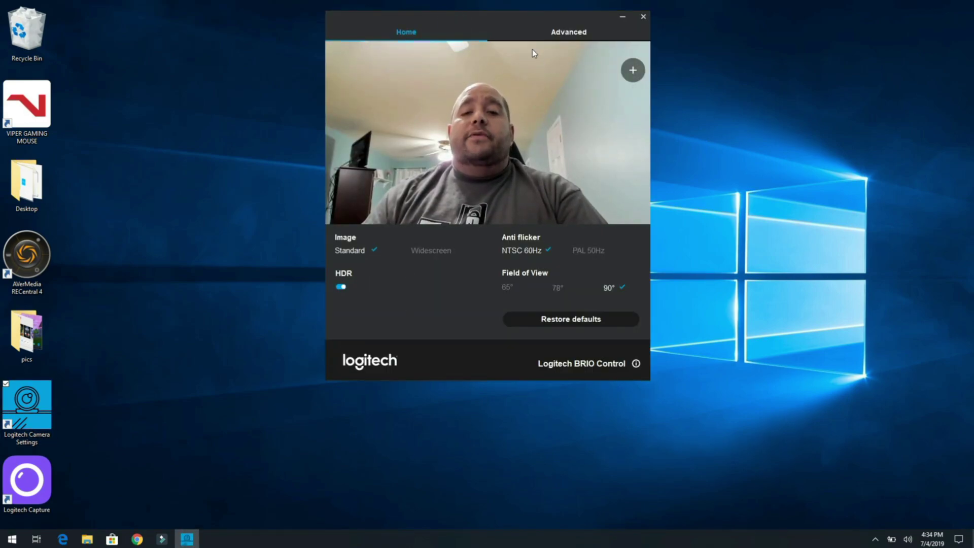
drag(512, 20, 548, 82)
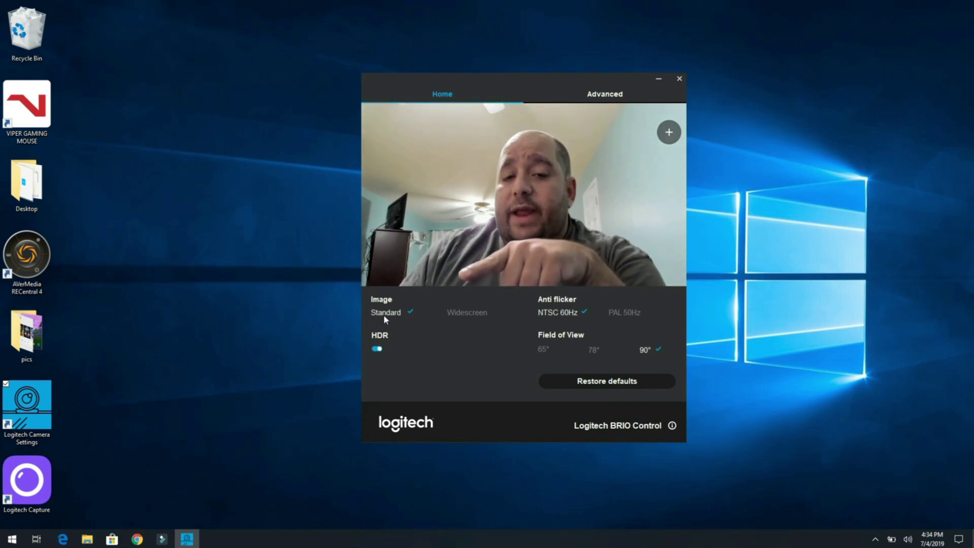
Step: Try the Widescreen image format, and restore the Standard format with HDR switched on
click(458, 315)
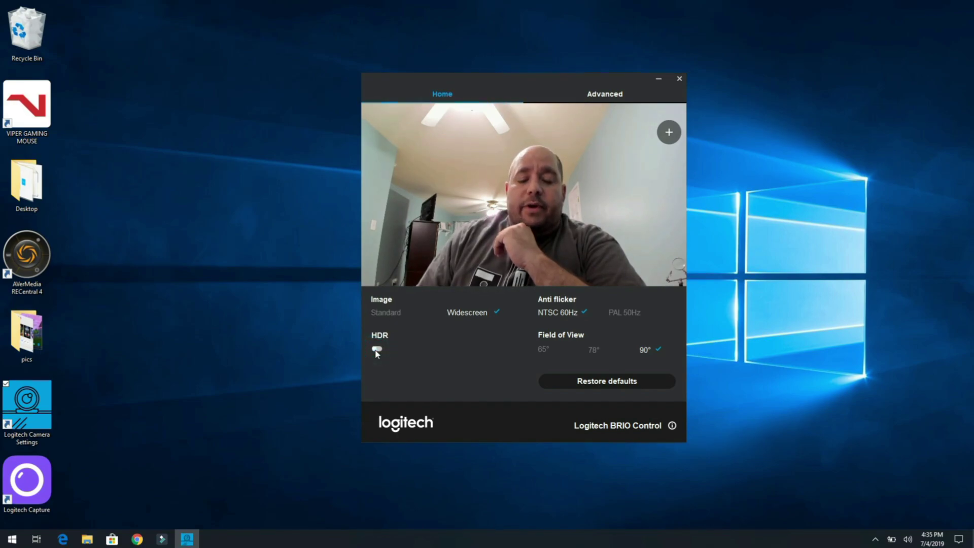
click(377, 350)
click(387, 313)
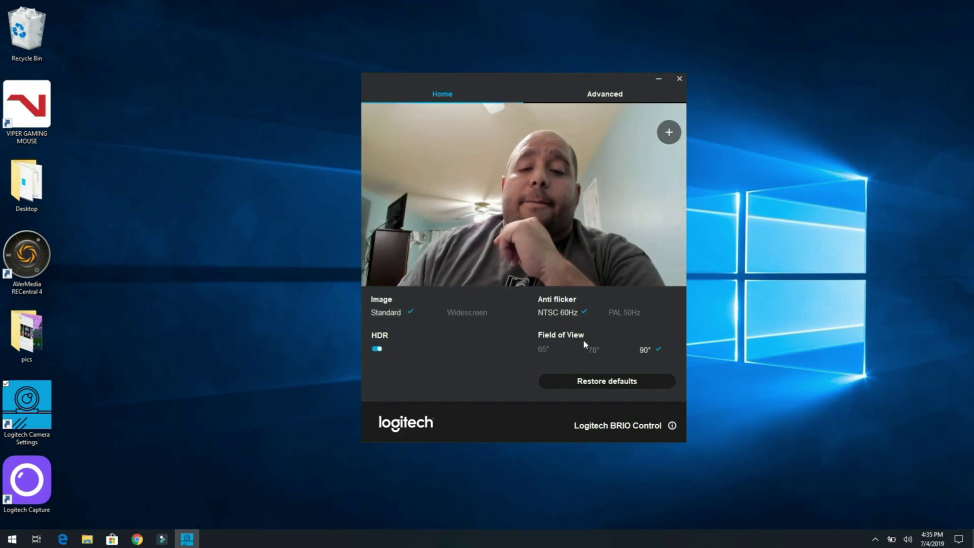
Step: Try PAL 50Hz anti-flicker and return it to NTSC 60Hz, and try the 65° and 78° fields of view
click(615, 315)
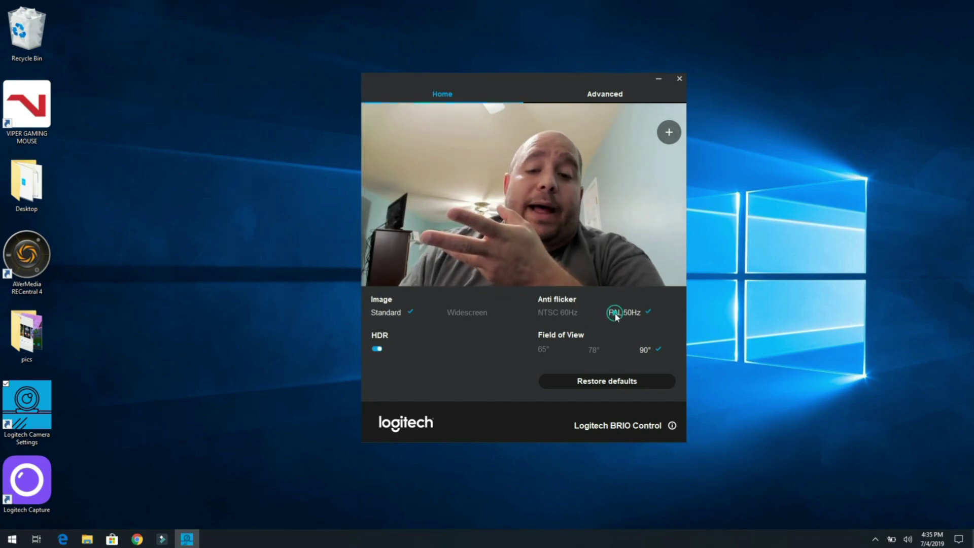
click(541, 314)
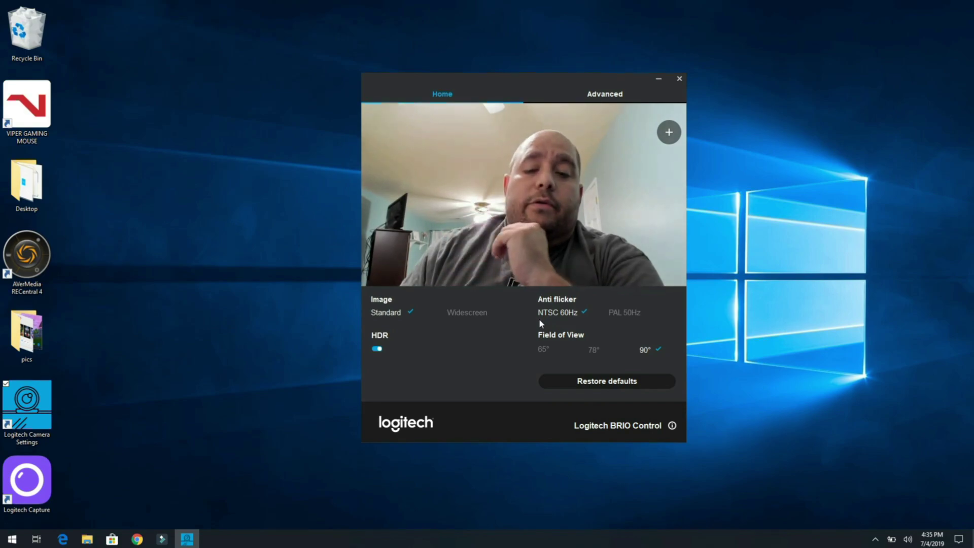
click(541, 351)
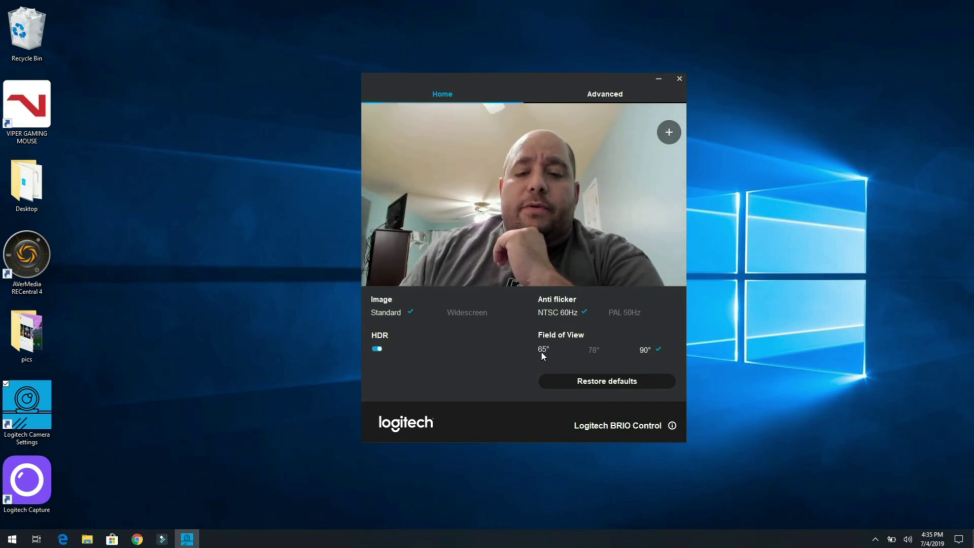
click(592, 351)
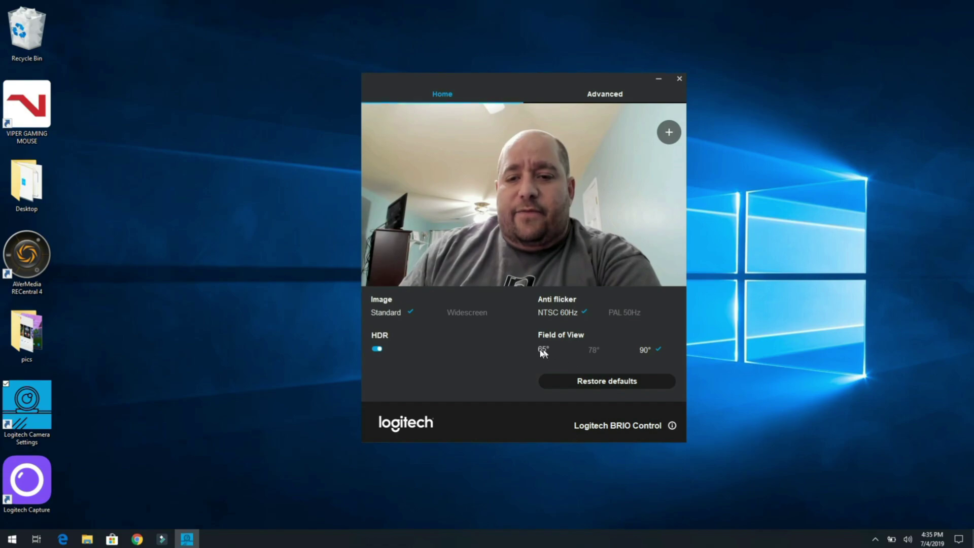
Step: Zoom the webcam image in to the maximum and zoom it fully back out
click(669, 132)
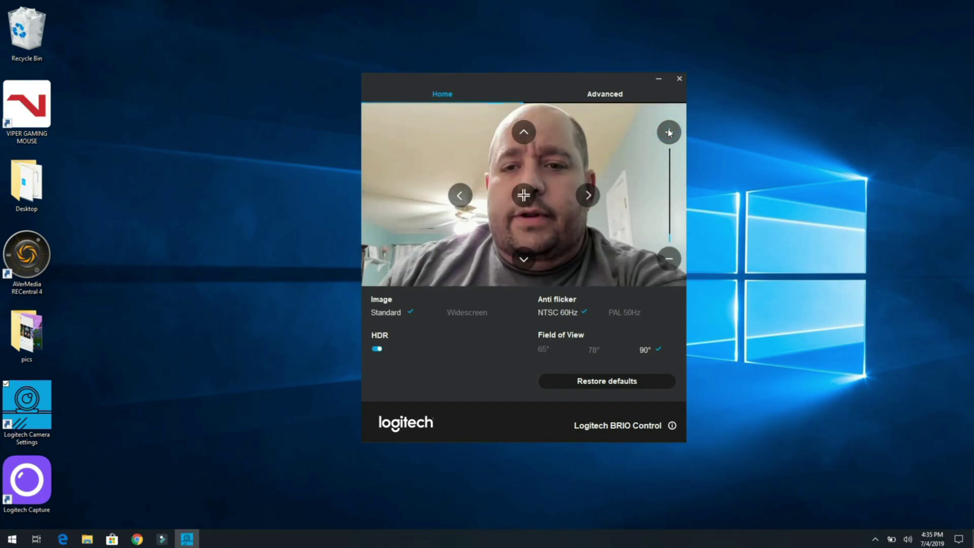
click(669, 132)
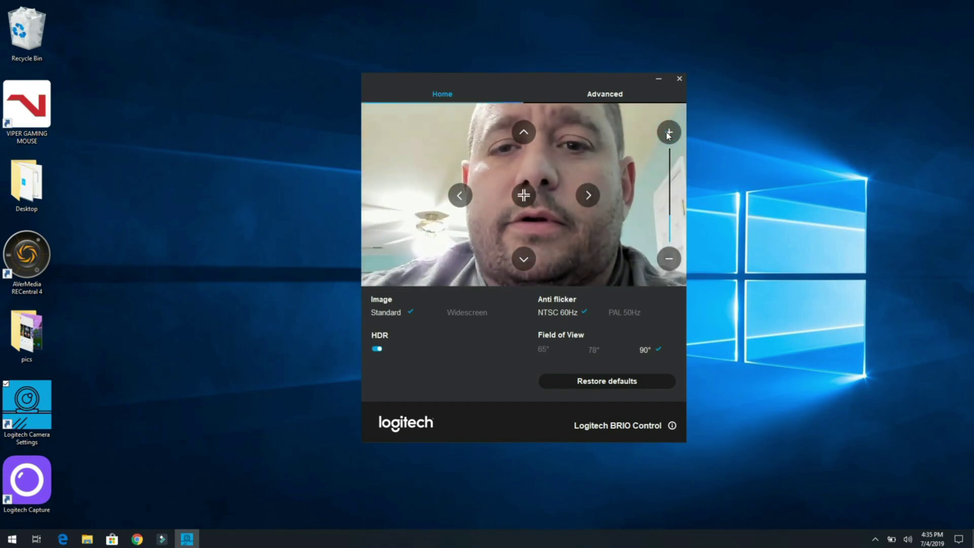
click(669, 133)
click(669, 133)
click(668, 135)
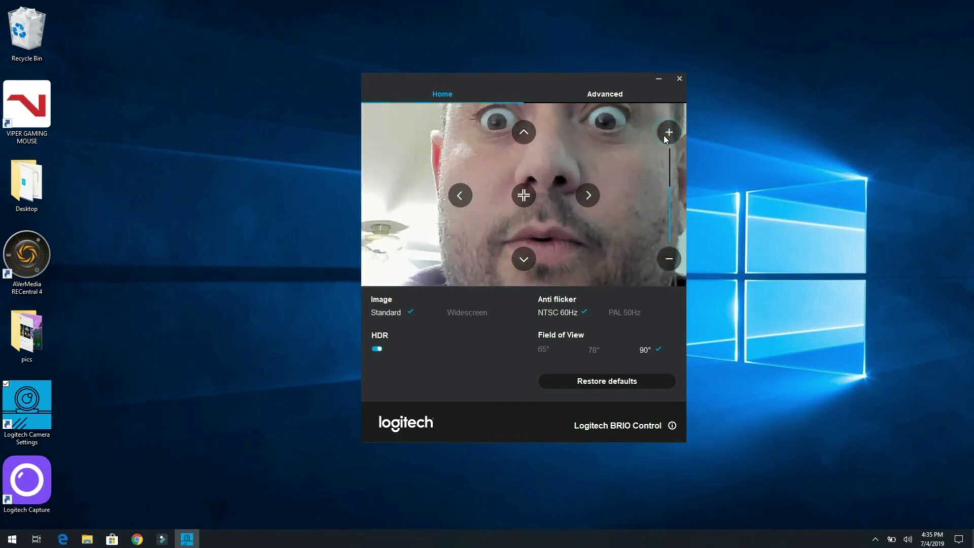
click(668, 135)
click(667, 135)
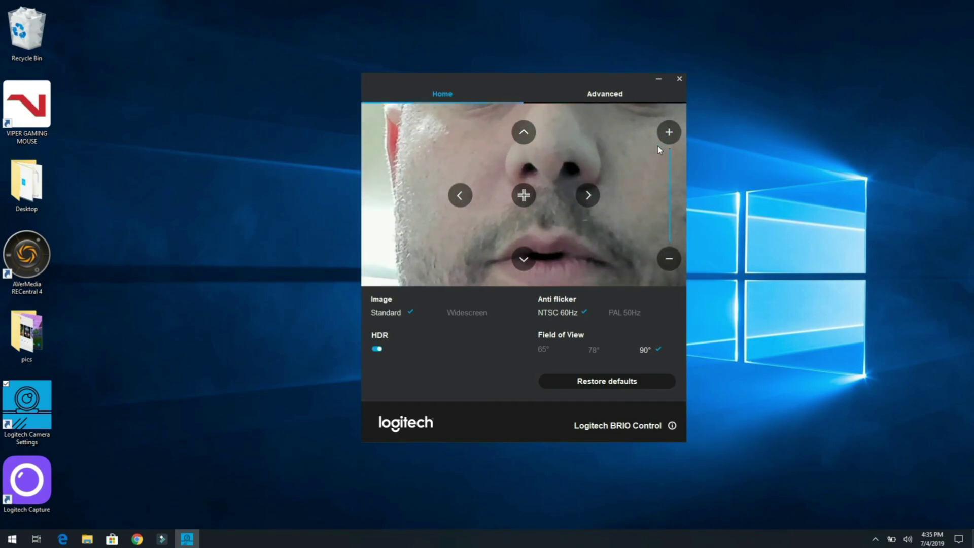
click(671, 264)
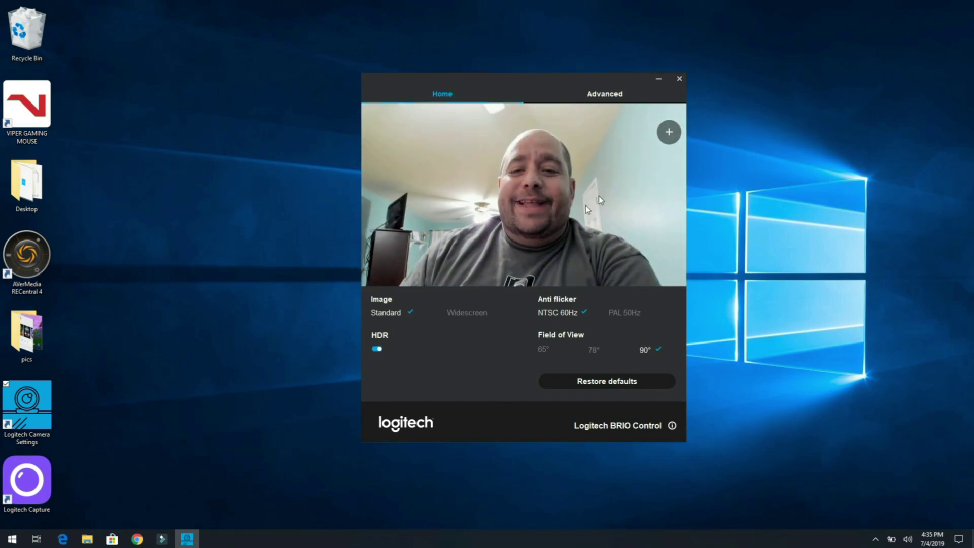
Step: Zoom the webcam image in, pan it to both sides, and zoom fully back out
click(669, 133)
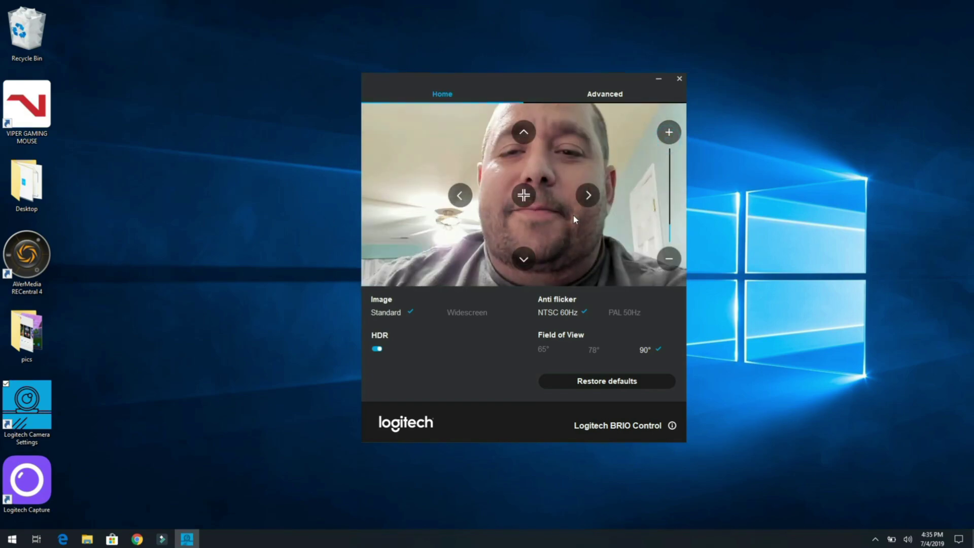
click(589, 196)
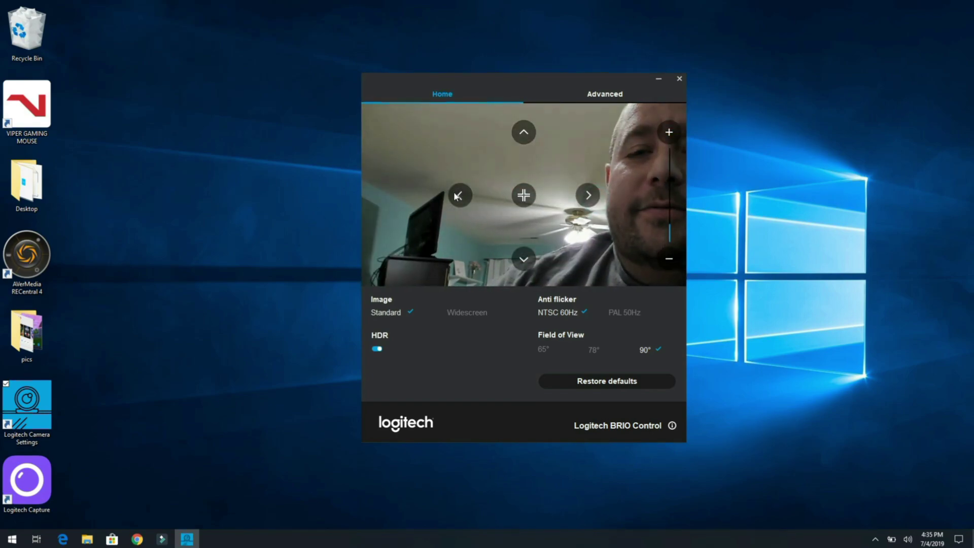
click(459, 196)
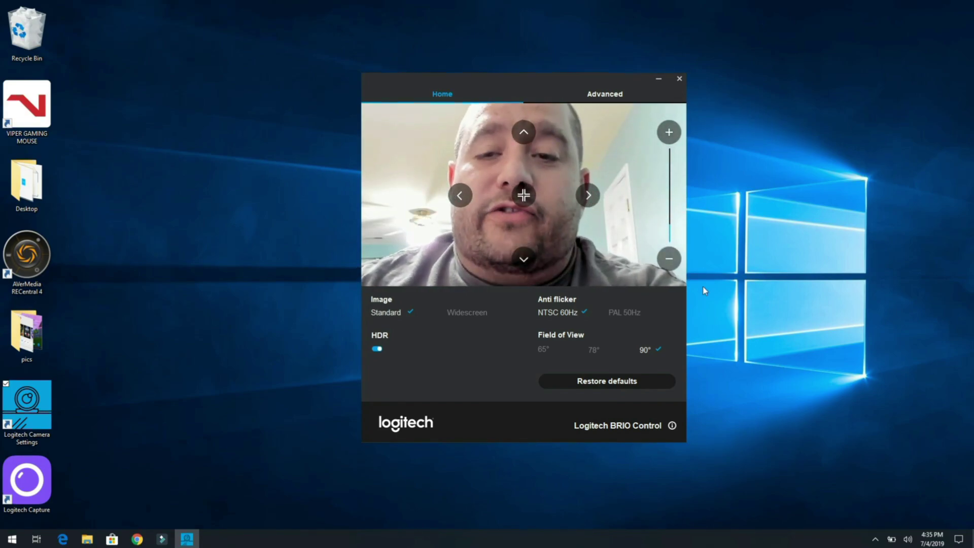
click(669, 261)
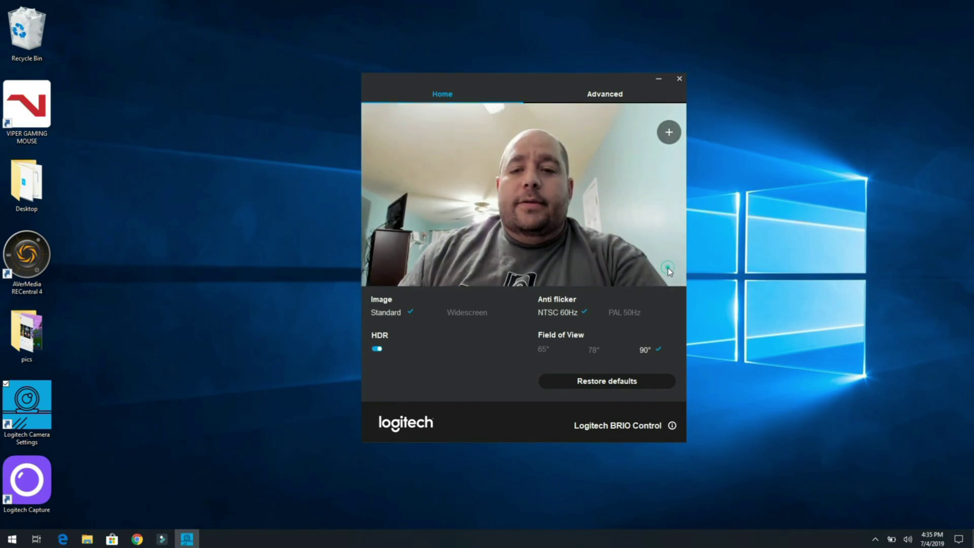
Step: Try the brightness control, ending at 50%, and set contrast to 51% in the advanced camera settings
click(594, 96)
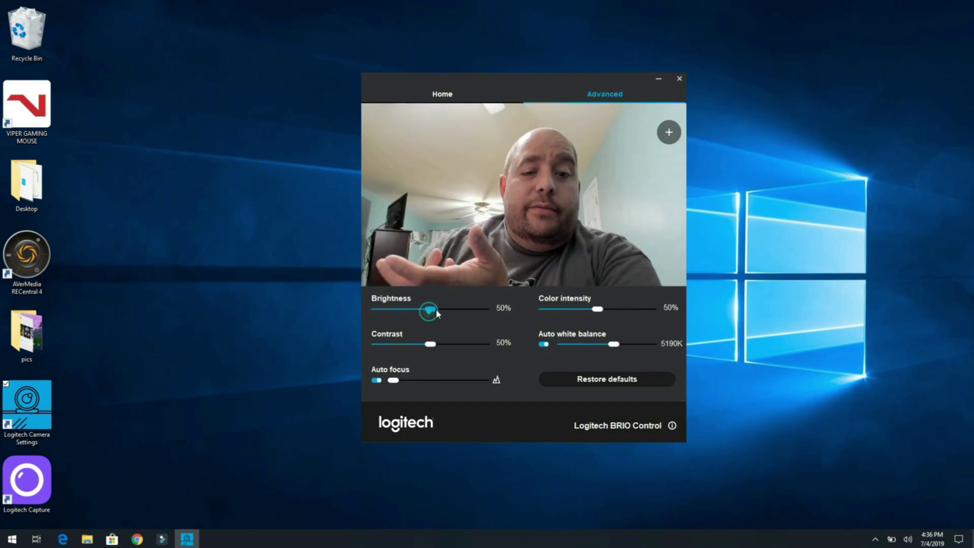
mouse_move(432, 309)
mouse_down()
mouse_move(568, 306)
mouse_move(431, 309)
mouse_up()
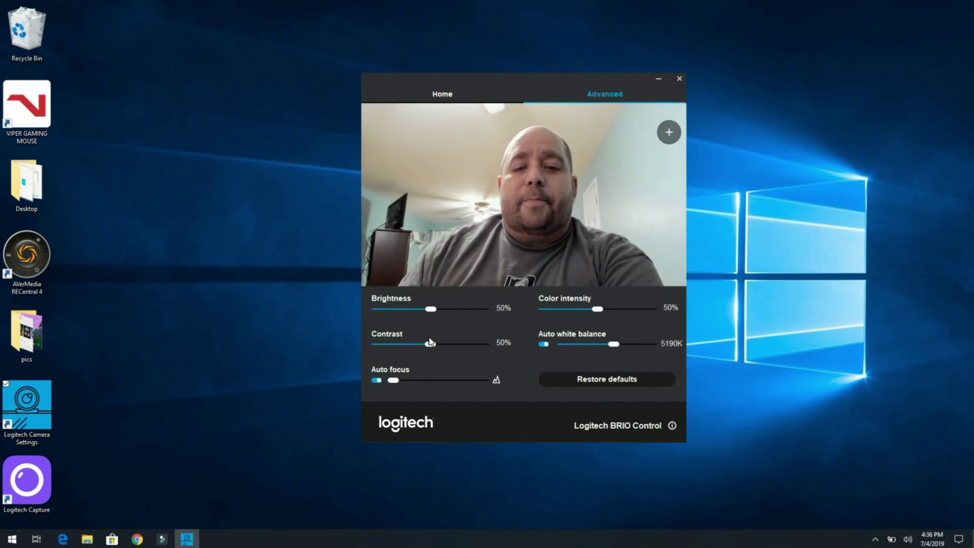
mouse_move(431, 346)
mouse_down()
mouse_move(490, 345)
mouse_move(433, 345)
mouse_up()
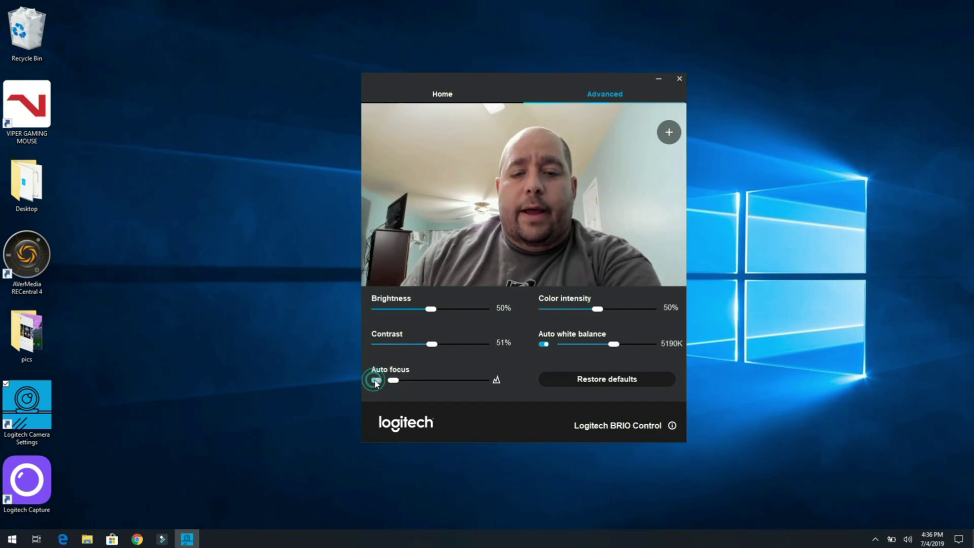
Step: Try manual focus across its full range with auto focus off, and switch auto focus back on
drag(394, 385, 493, 376)
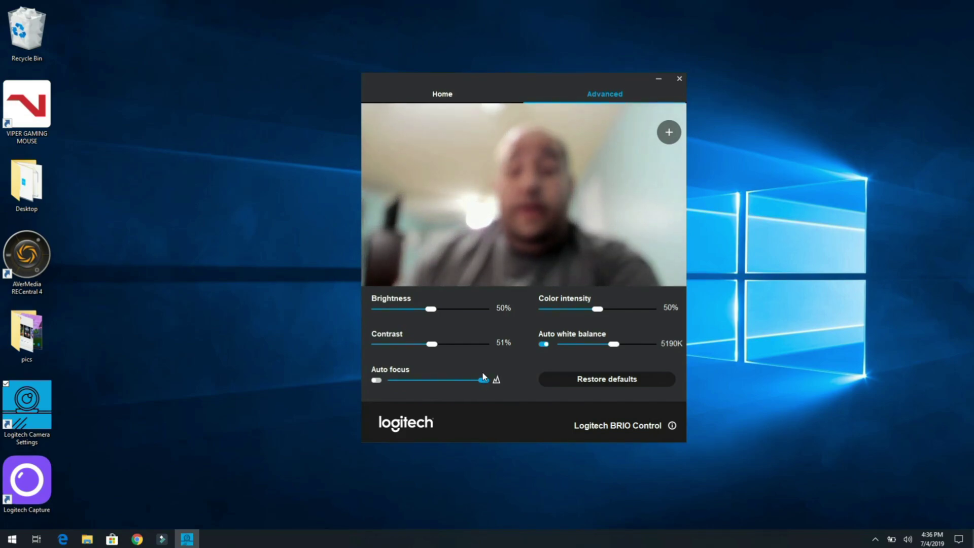
drag(477, 379, 384, 382)
click(376, 381)
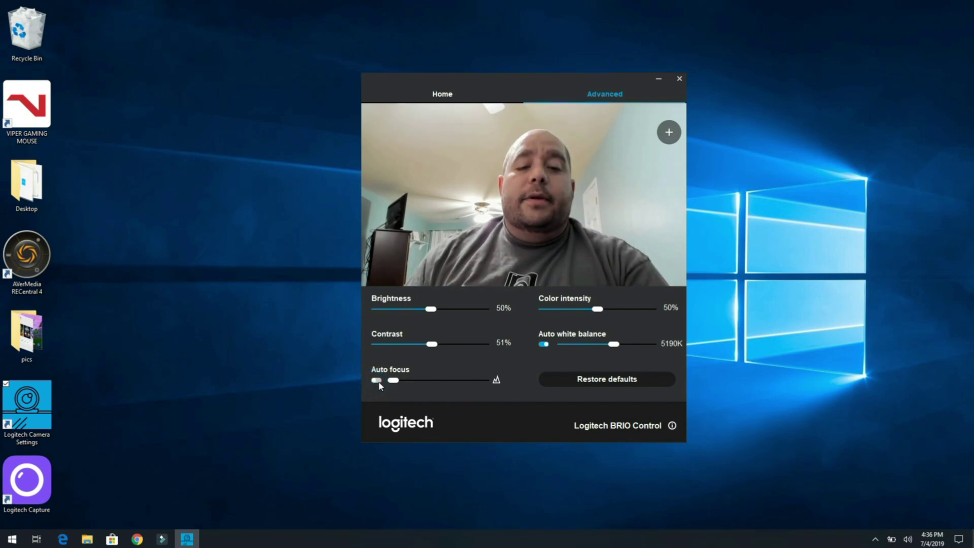
Step: Set color intensity to 49% and, with auto white balance off, try 7500K and set the white balance to 3971K
click(598, 309)
drag(536, 320, 595, 314)
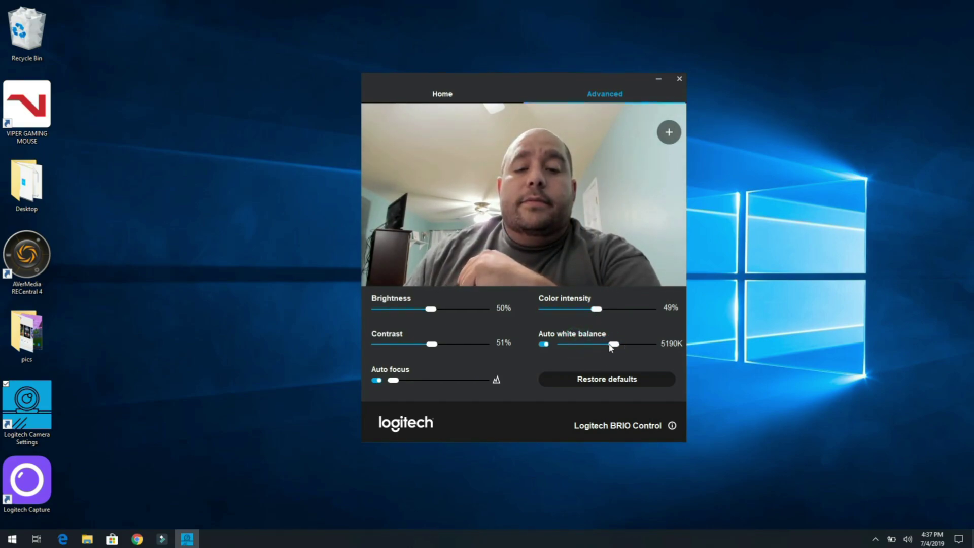
click(544, 345)
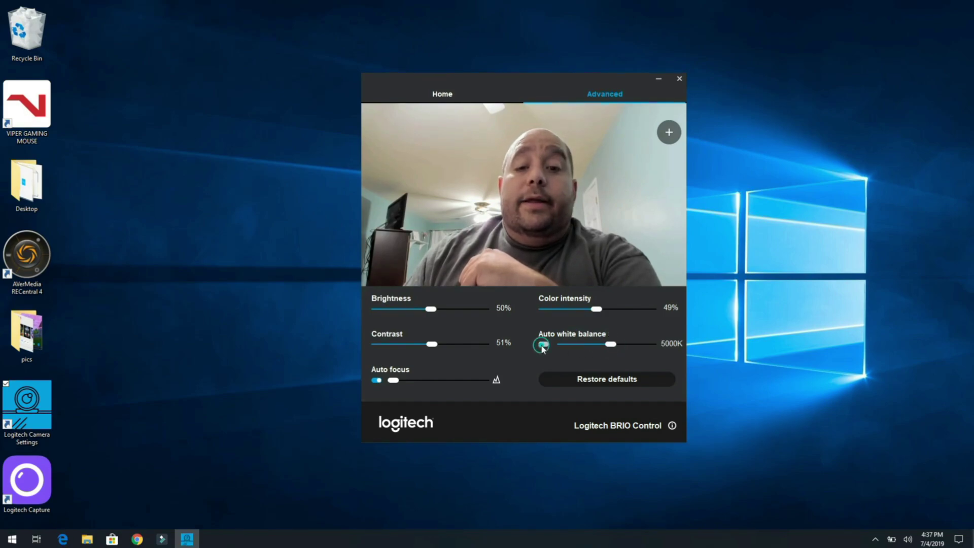
drag(612, 348, 645, 352)
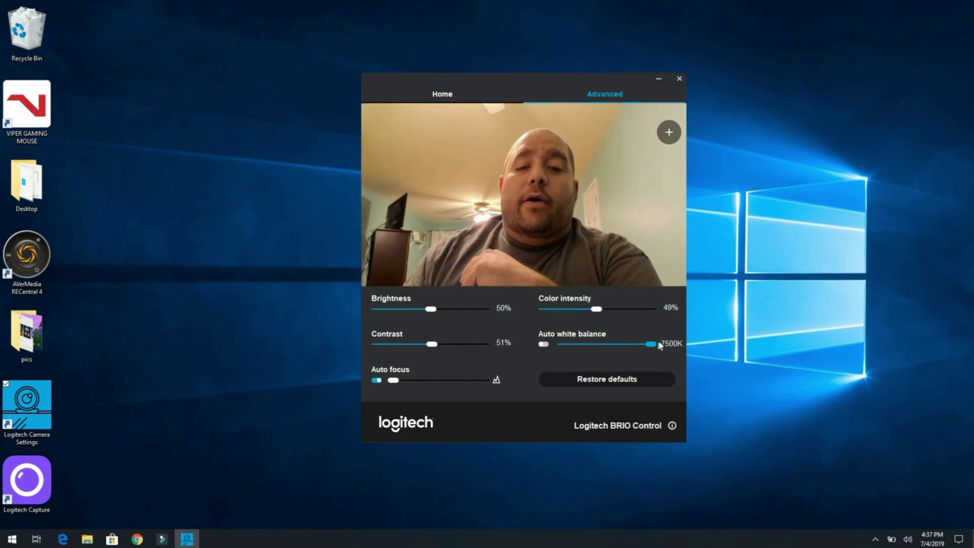
drag(630, 348, 594, 346)
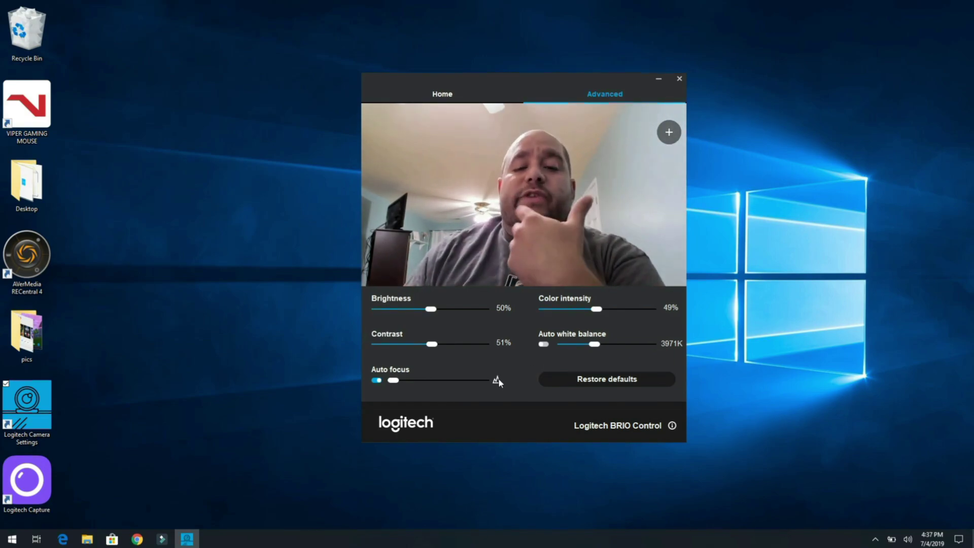
Step: Restore the default values of both the advanced and the home camera settings
click(610, 380)
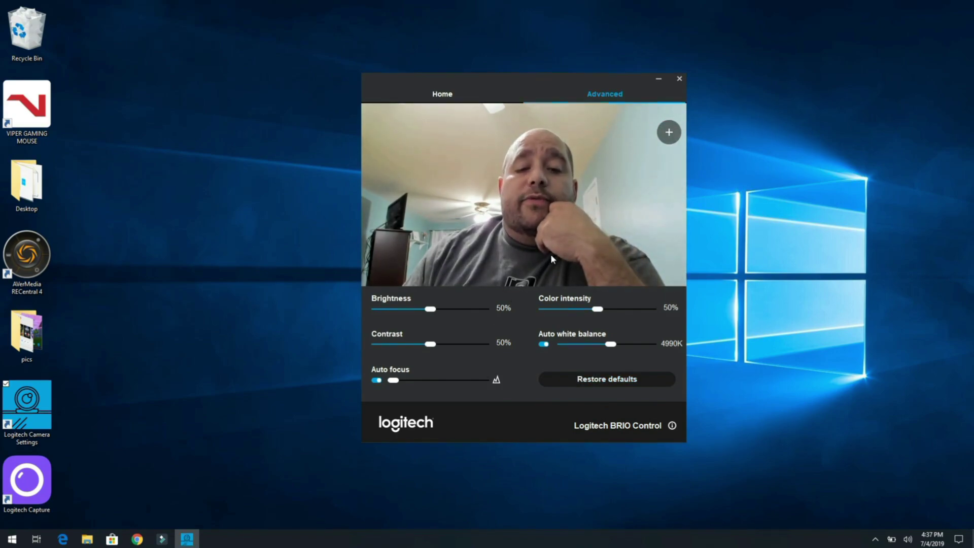
click(446, 93)
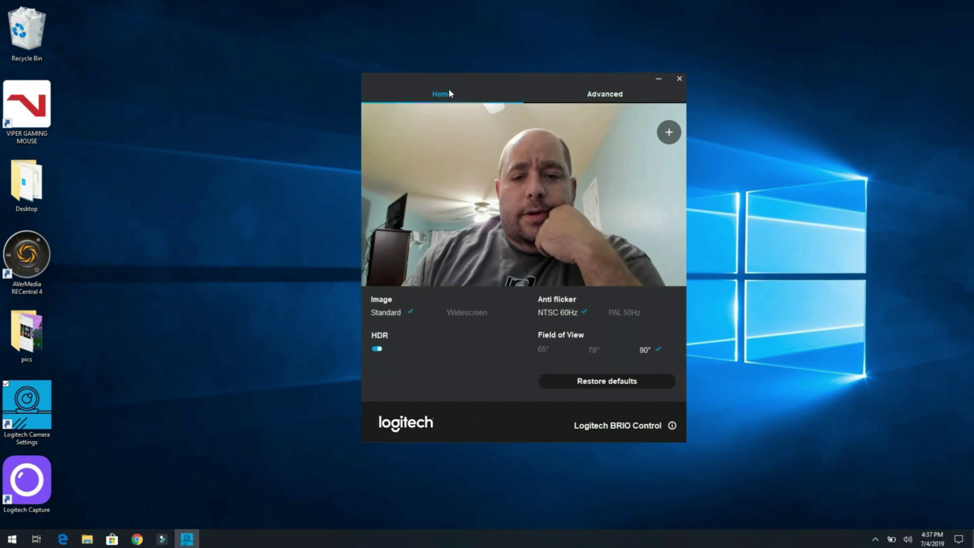
click(599, 381)
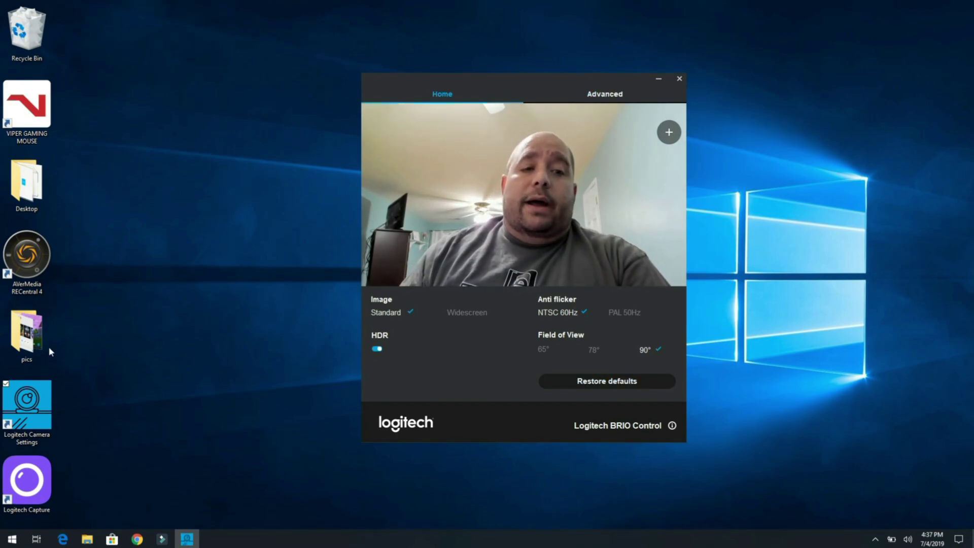
Step: Open the Windows Camera app and try to switch it to the other camera
click(12, 539)
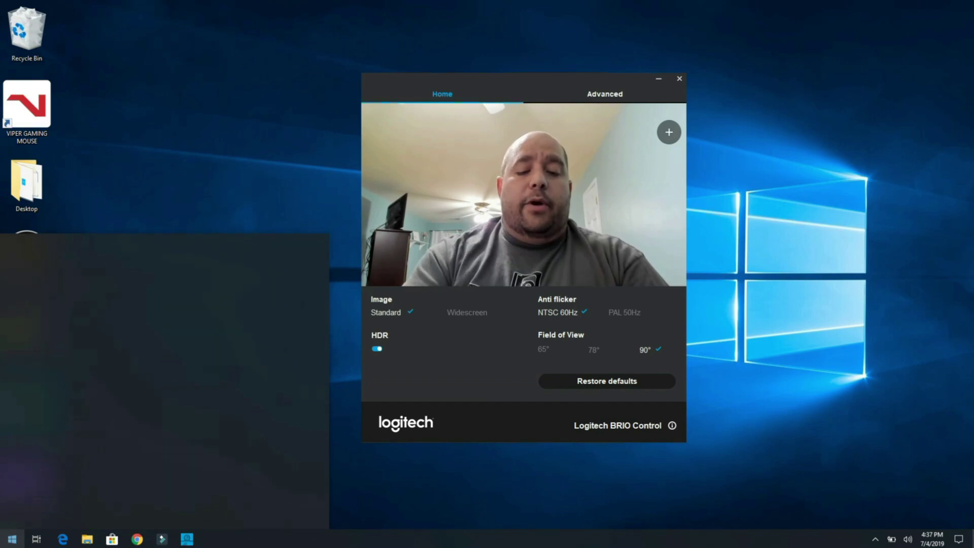
text(camer)
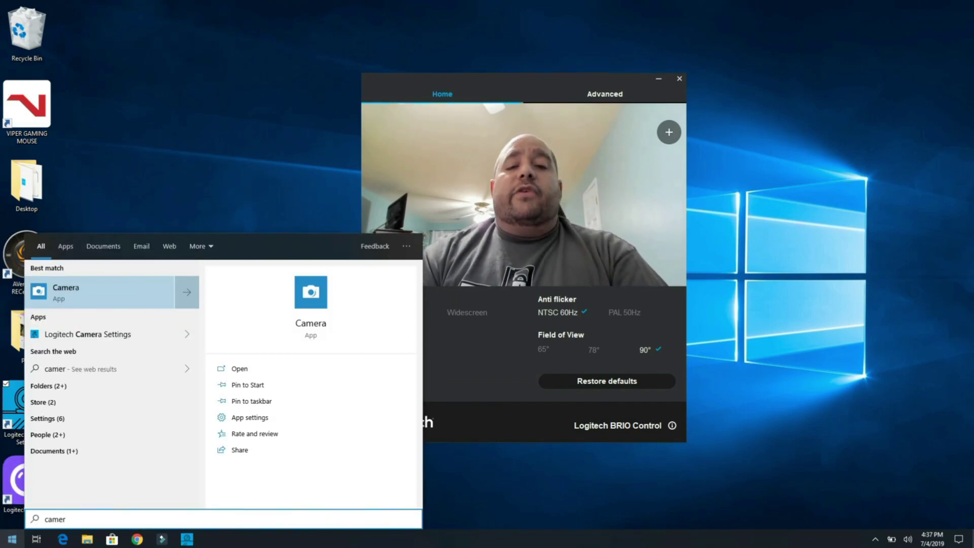
key(Return)
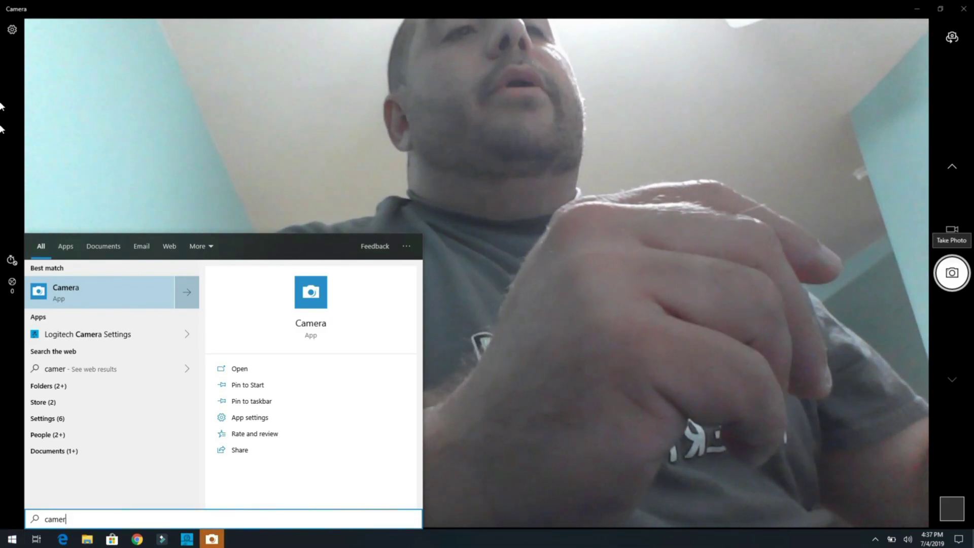
click(952, 37)
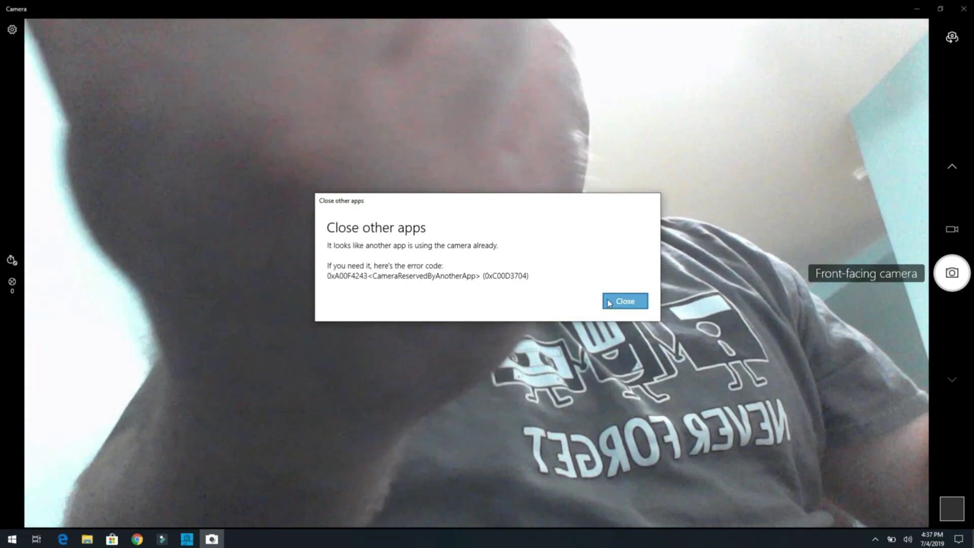
click(627, 302)
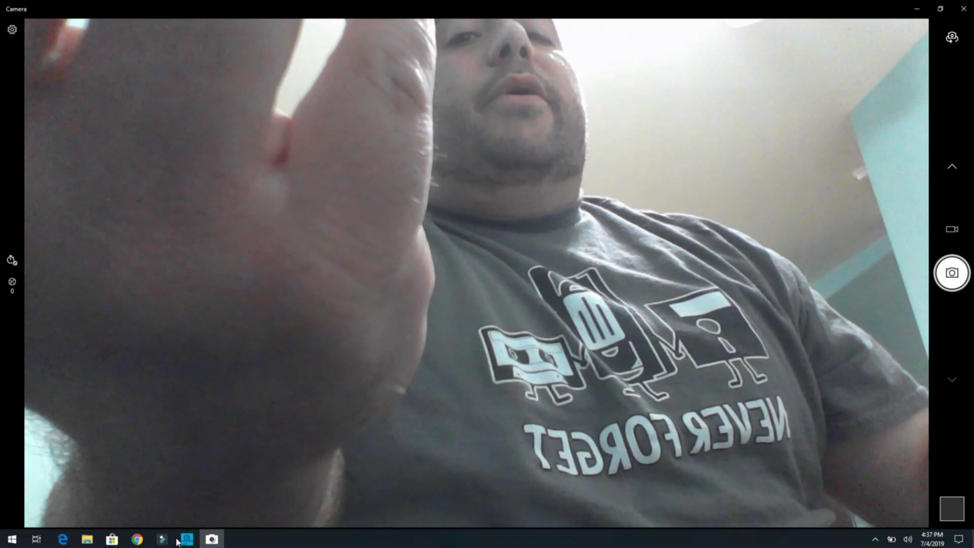
Step: Close the Logitech Camera Settings window to free the webcam for the Camera app
click(184, 539)
right_click(183, 540)
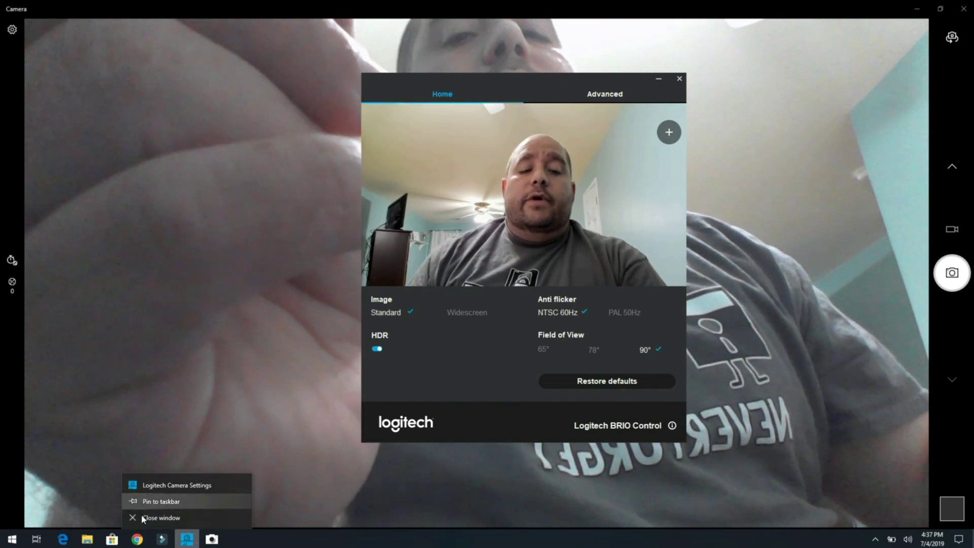
click(143, 518)
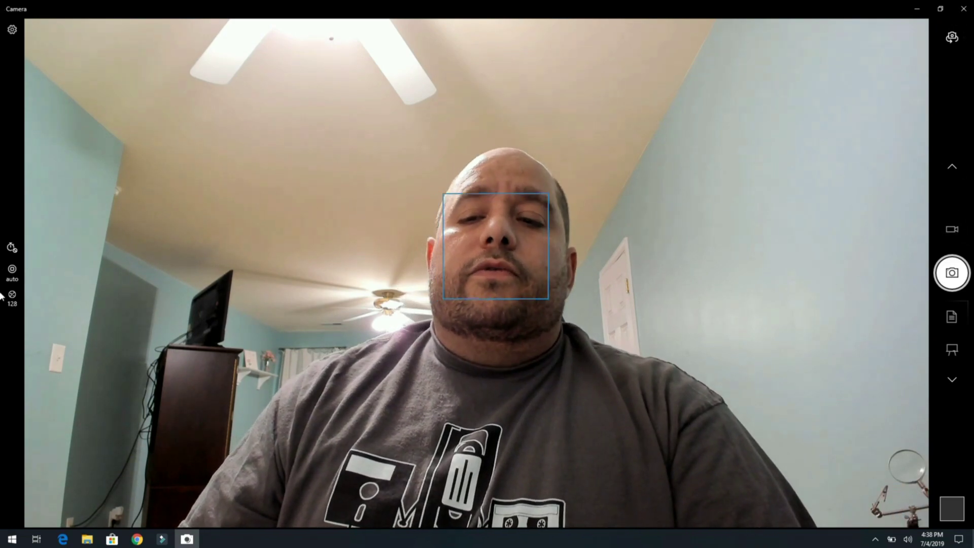
Step: Record a test video of about 21 seconds with the webcam and close the Camera app
click(952, 229)
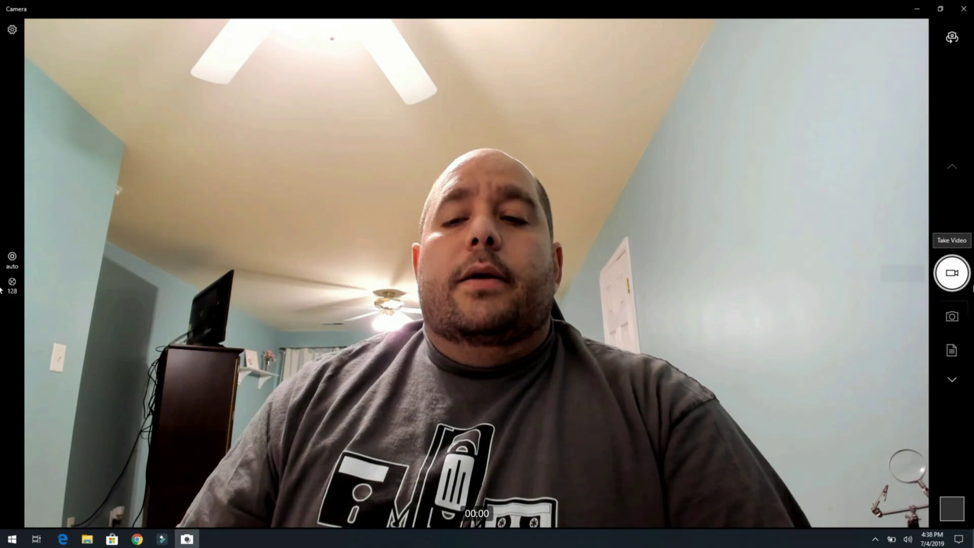
click(963, 284)
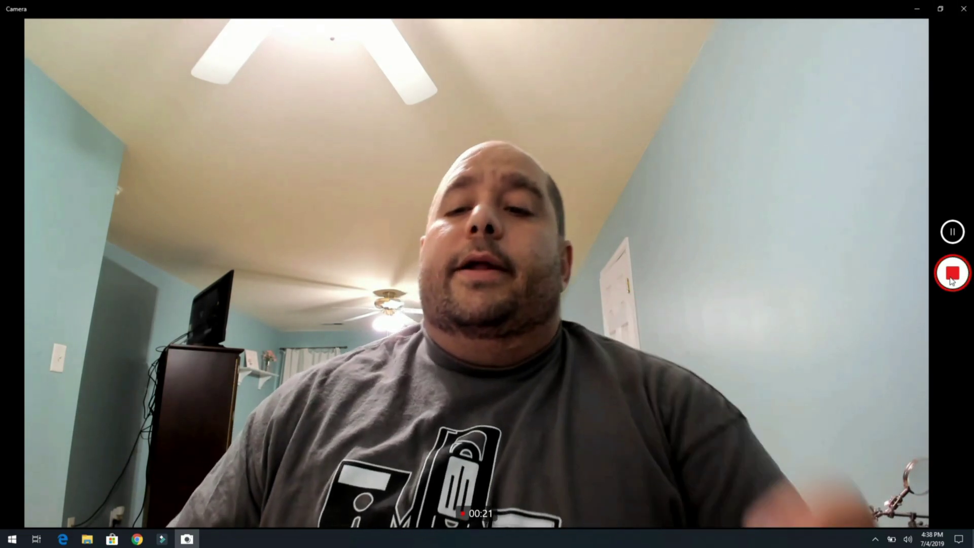
key(space)
click(964, 9)
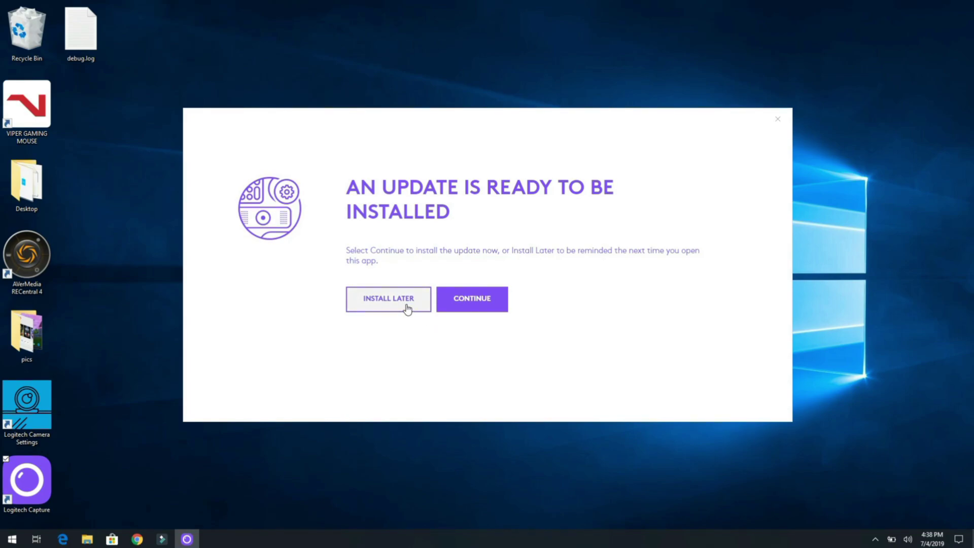
Step: Postpone the Logitech Capture update and choose Logitech BRIO as source 1
click(407, 304)
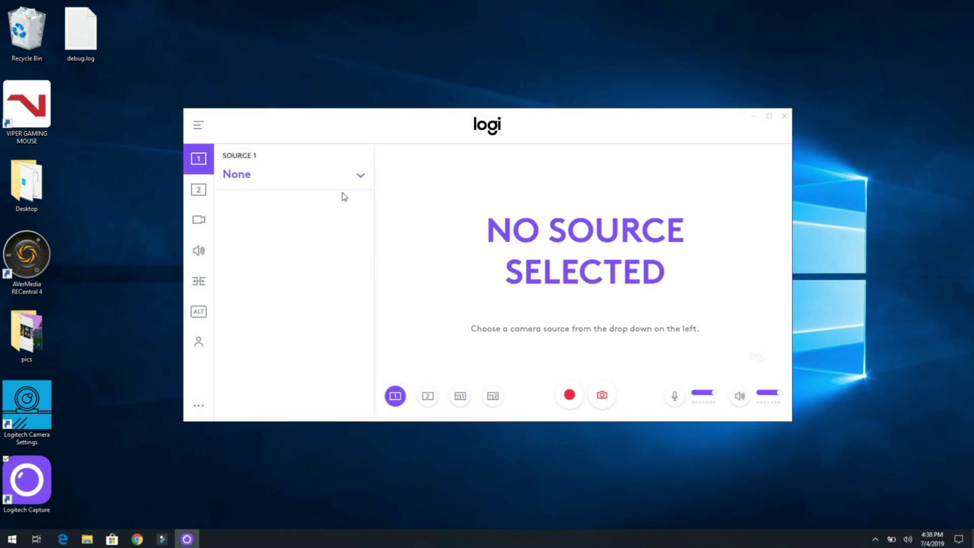
click(365, 175)
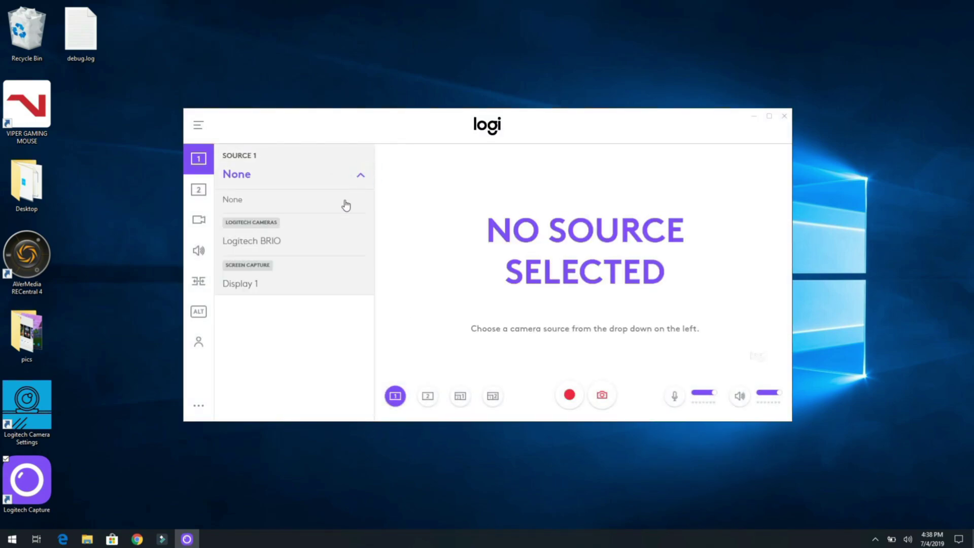
click(244, 242)
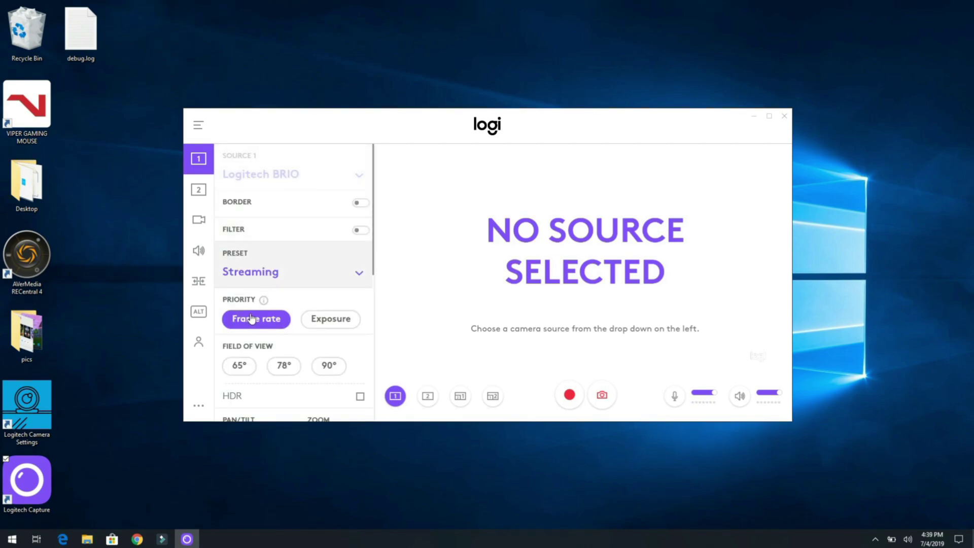
Step: Set the field of view of source 1 to 78°
scroll(326, 395, down, 2)
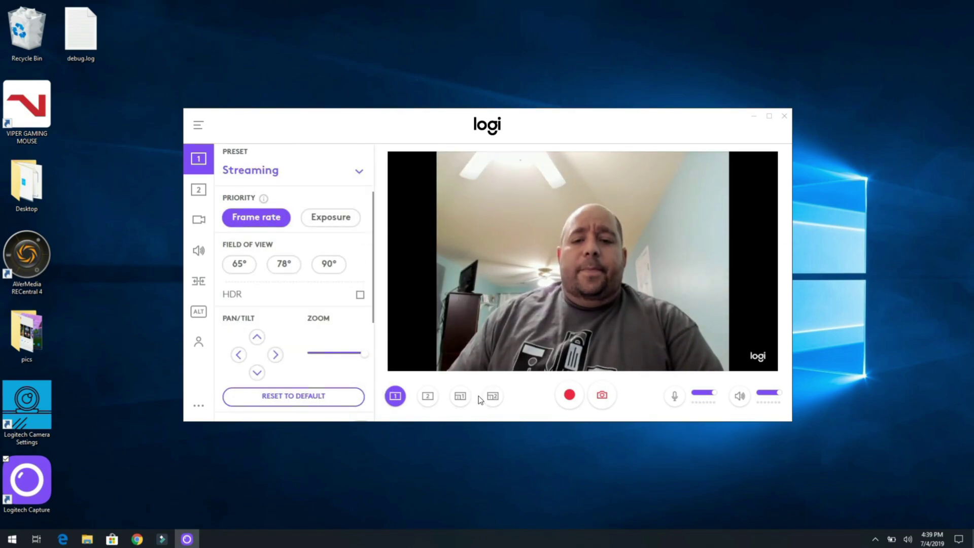
click(284, 263)
scroll(361, 307, down, 2)
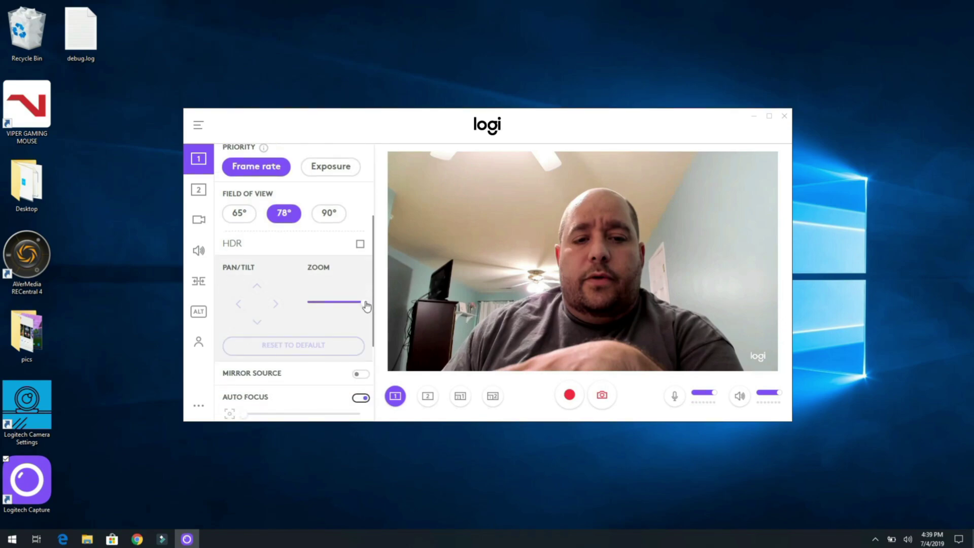
Step: Try the chroma key option for source 1 and switch it back off
scroll(336, 345, down, 2)
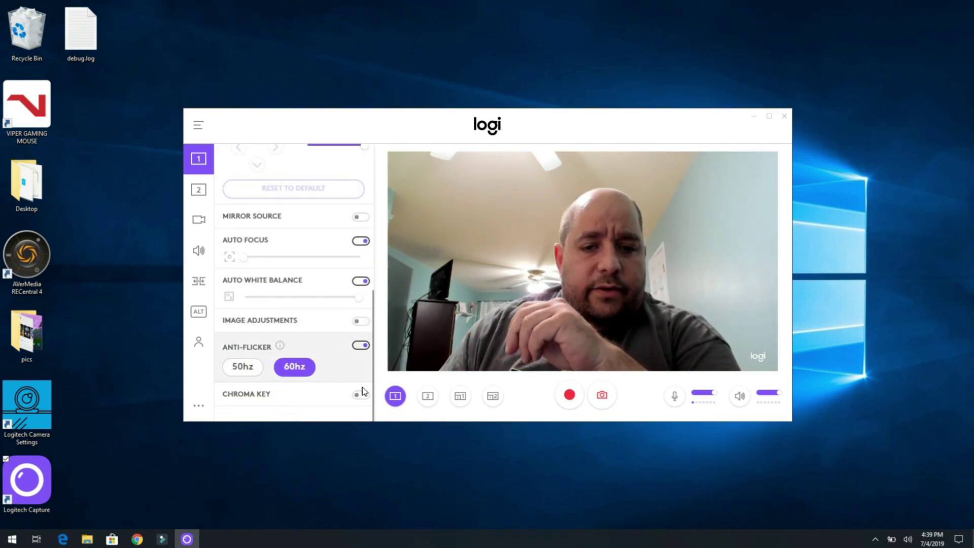
click(362, 396)
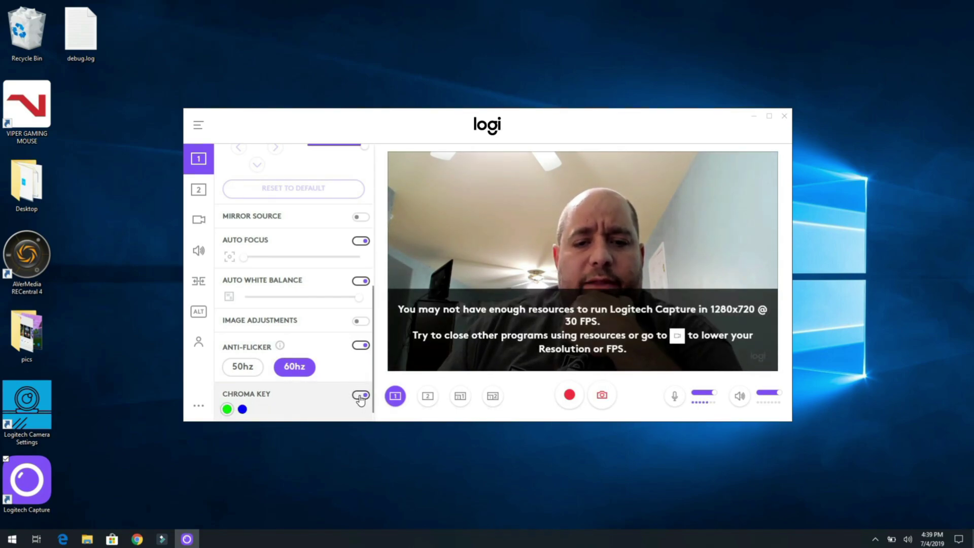
click(360, 396)
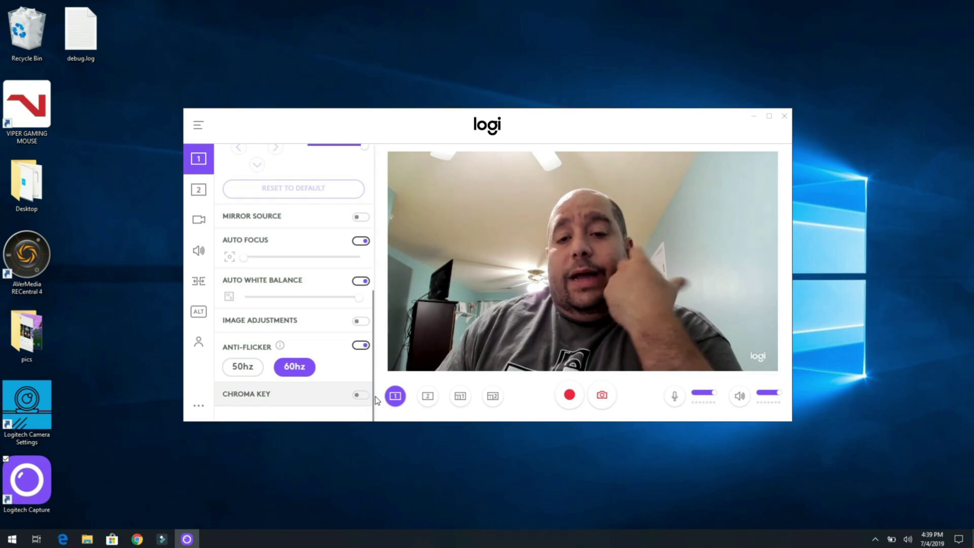
Step: Review the source 1 options, followed by the source 2, video, audio and transition settings in Logitech Capture
scroll(347, 327, up, 5)
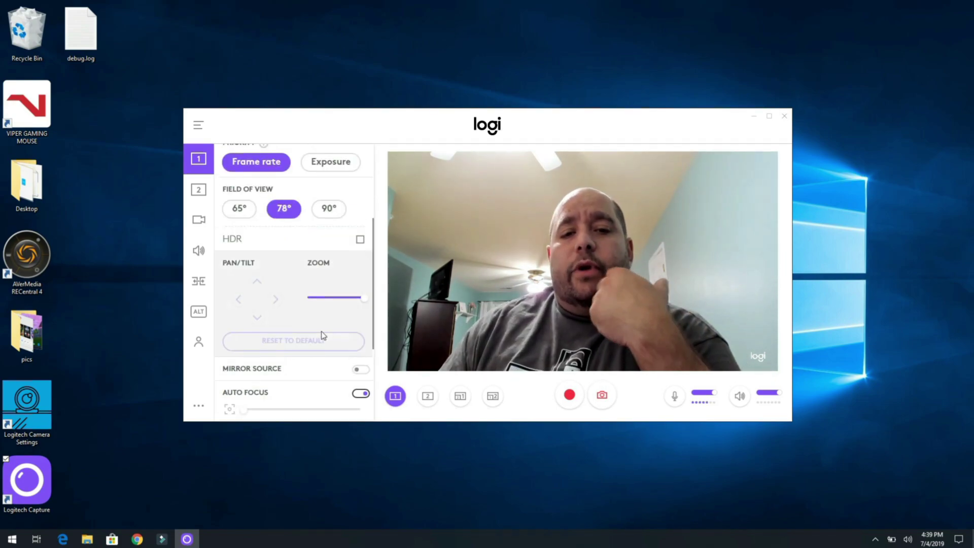
scroll(222, 287, up, 2)
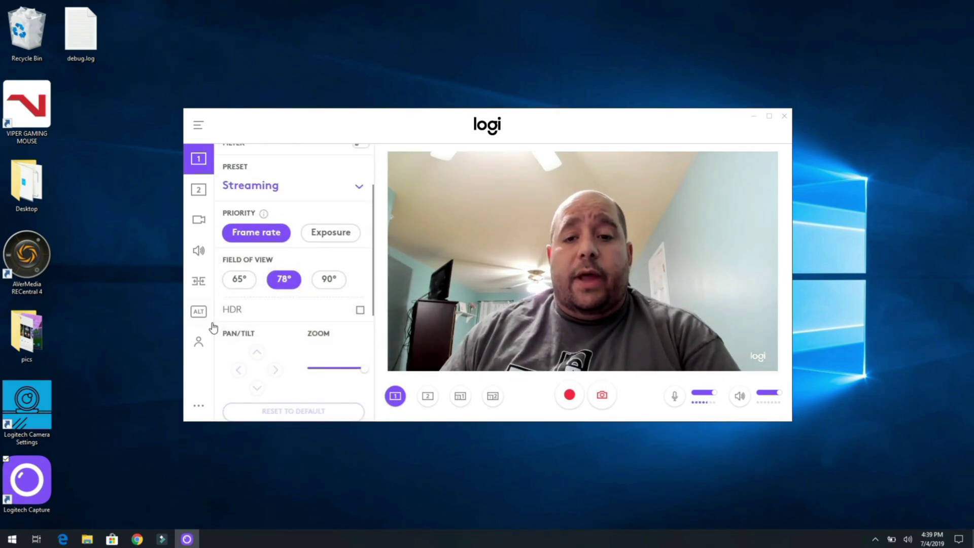
click(601, 400)
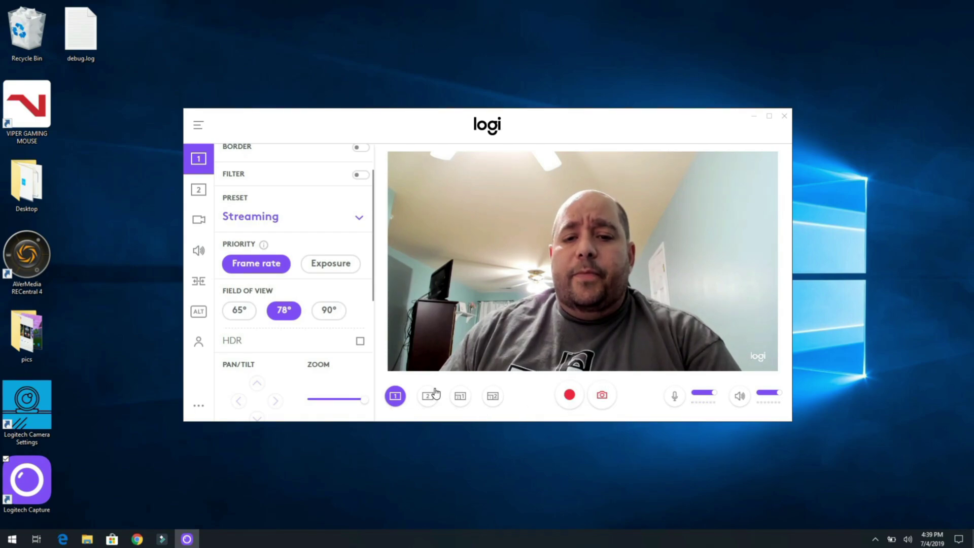
scroll(299, 275, down, 1)
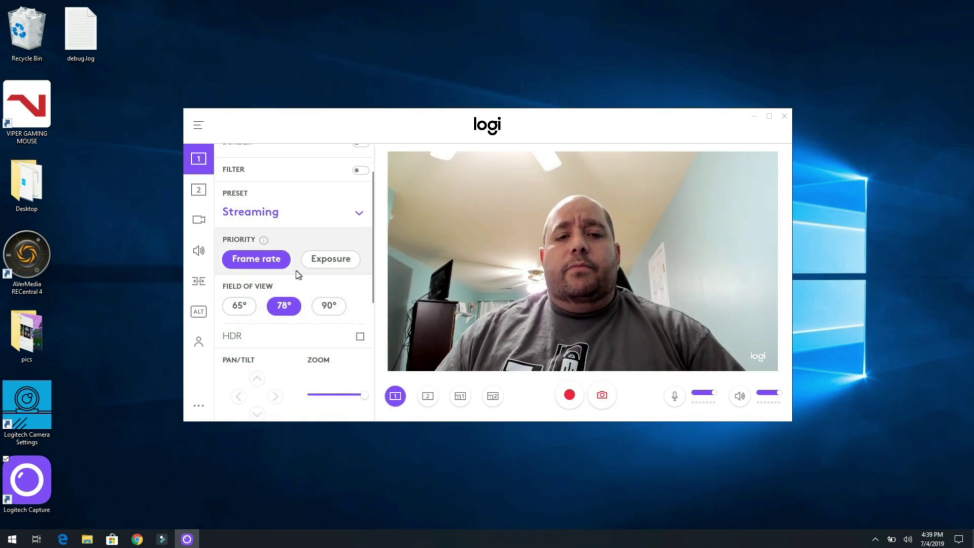
scroll(299, 275, down, 2)
click(203, 201)
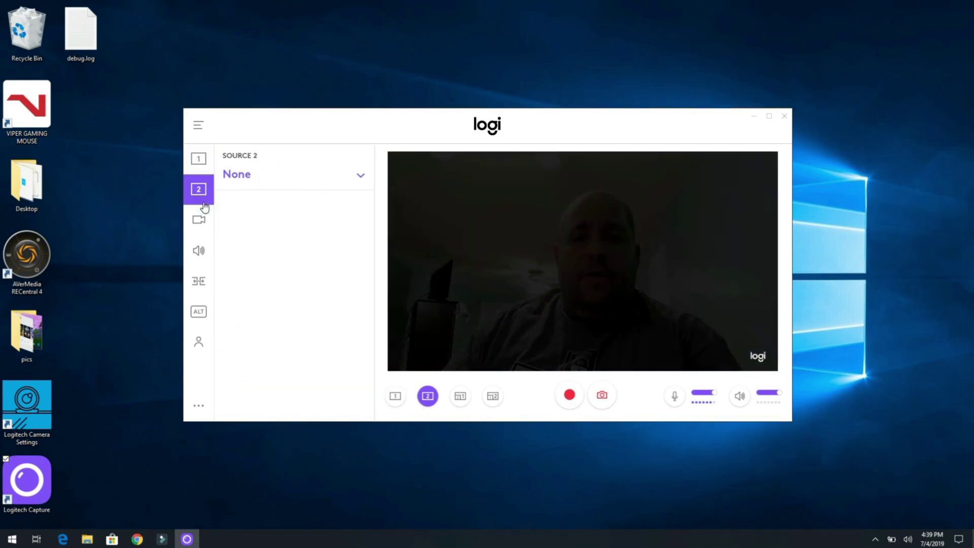
click(199, 221)
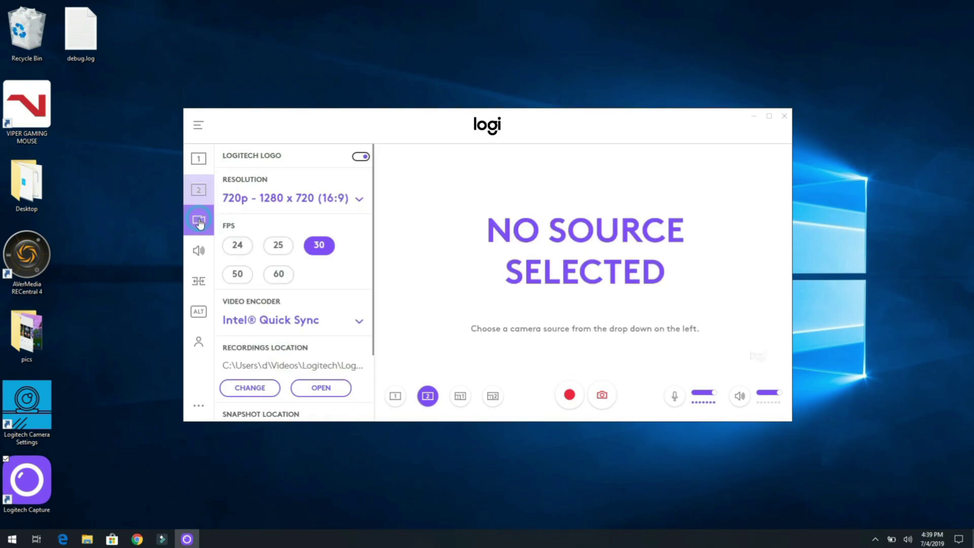
click(200, 249)
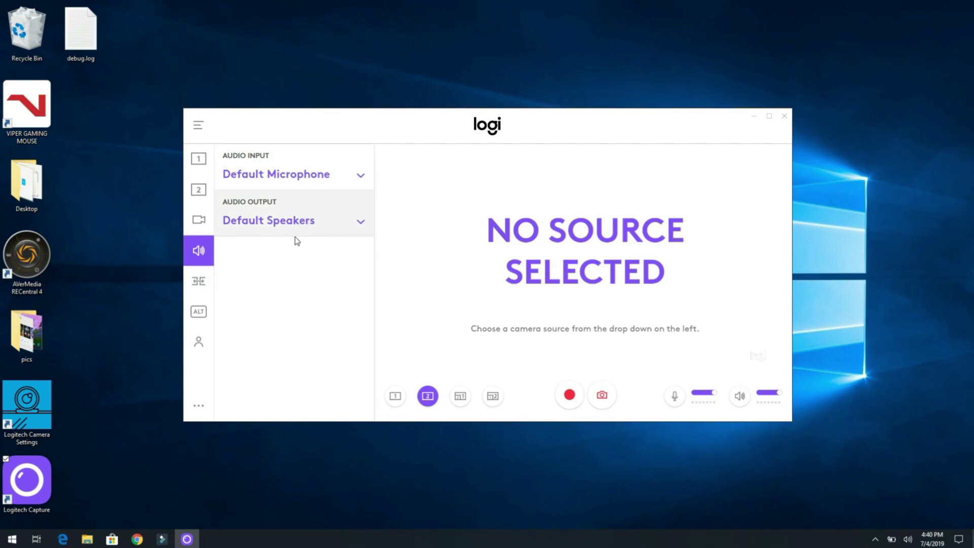
click(197, 282)
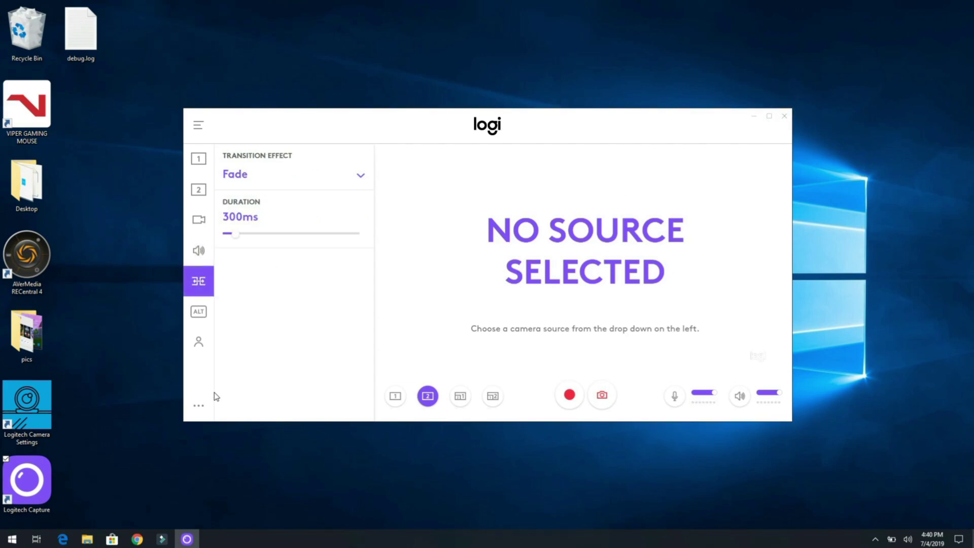
Step: Close Logitech Capture and reopen Logitech Camera Settings at its advanced settings
key(alt+F4)
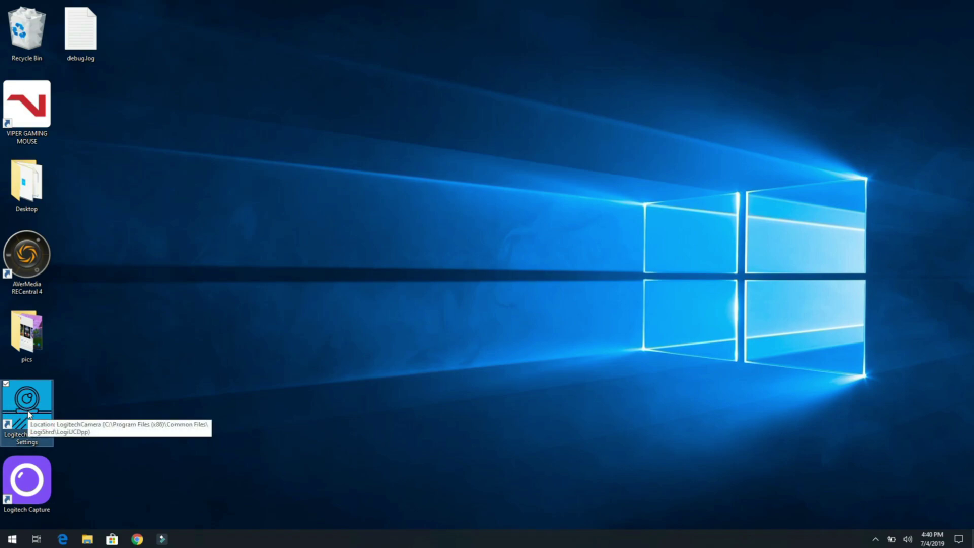
double_click(29, 414)
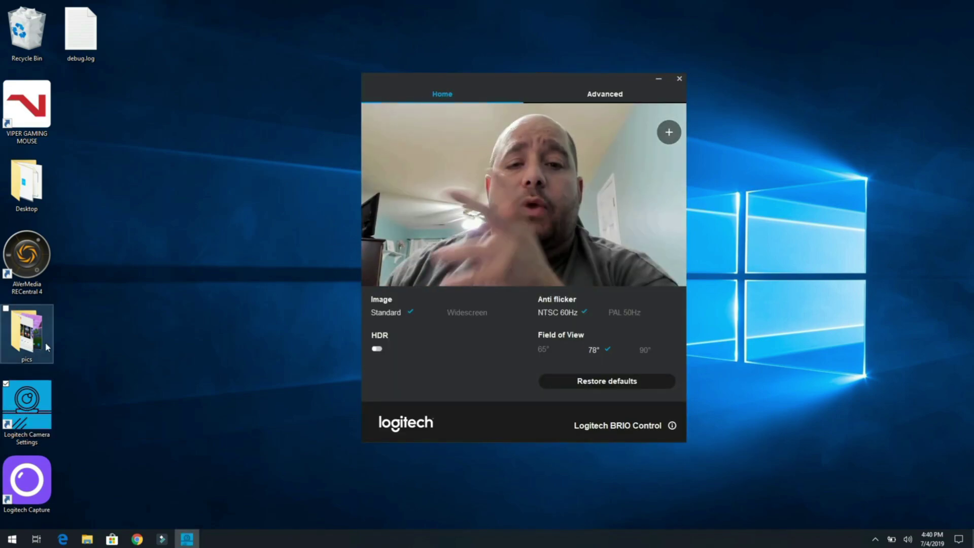
click(596, 96)
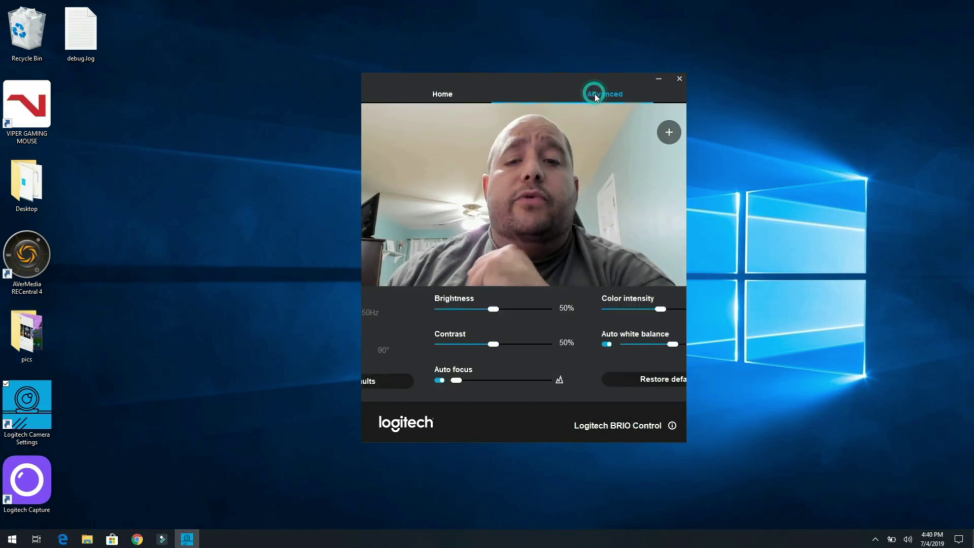